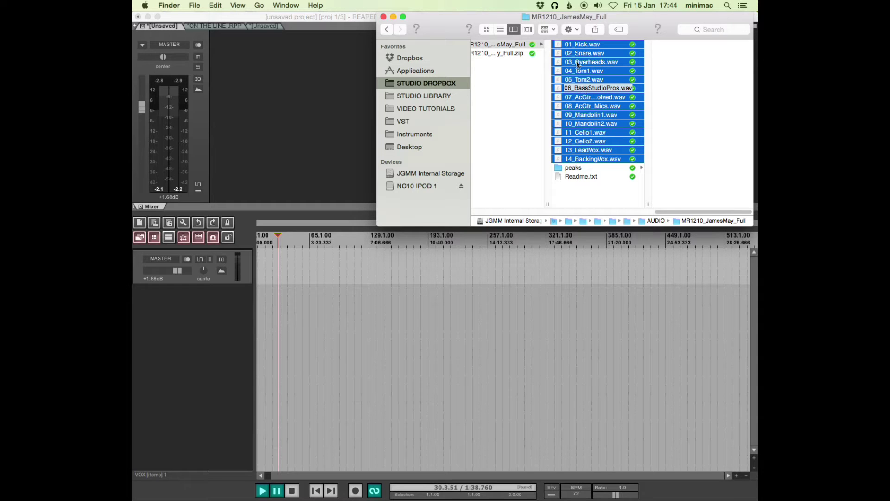
# Drag the 14 selected stem WAV files from Finder into REAPER's arrange view as separate tracks.
pyautogui.moveTo(578, 64); pyautogui.dragTo(277, 272)
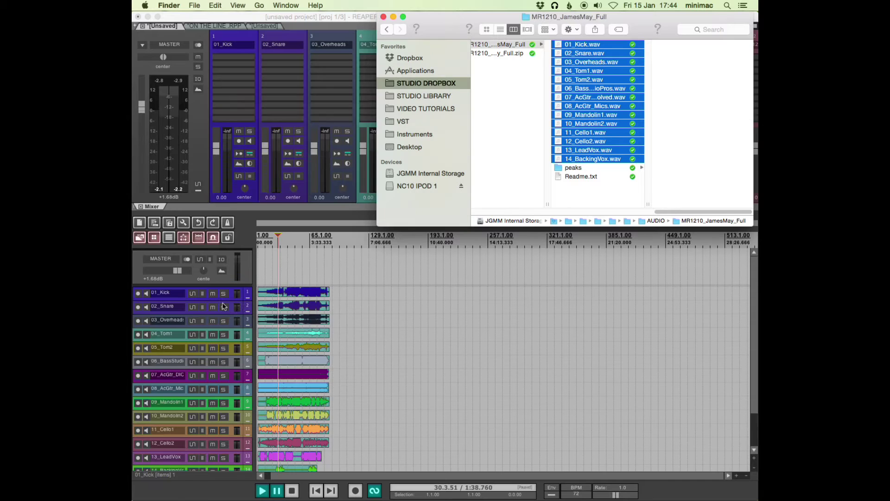
# Hide the mixer and switch the view between fitted items and the whole project.
pyautogui.click(272, 272)
pyautogui.press('z')
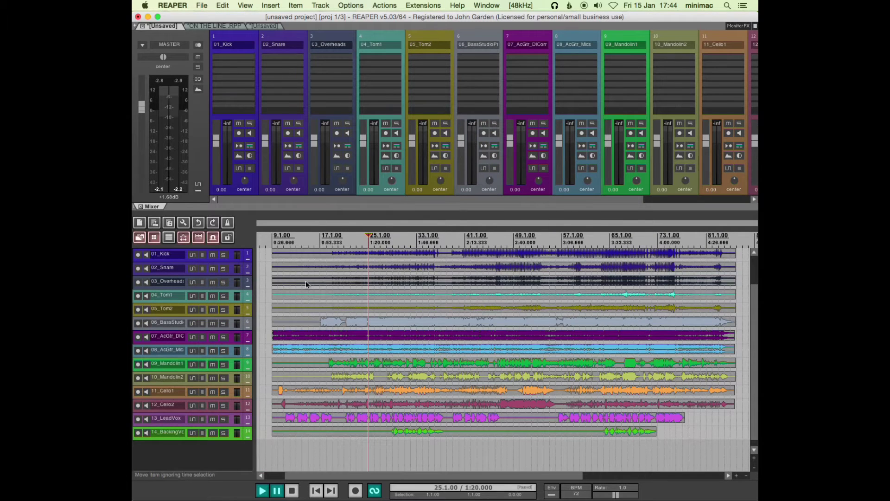
pyautogui.press('z')
pyautogui.press('z')
pyautogui.hotkey('ctrl', 'm')
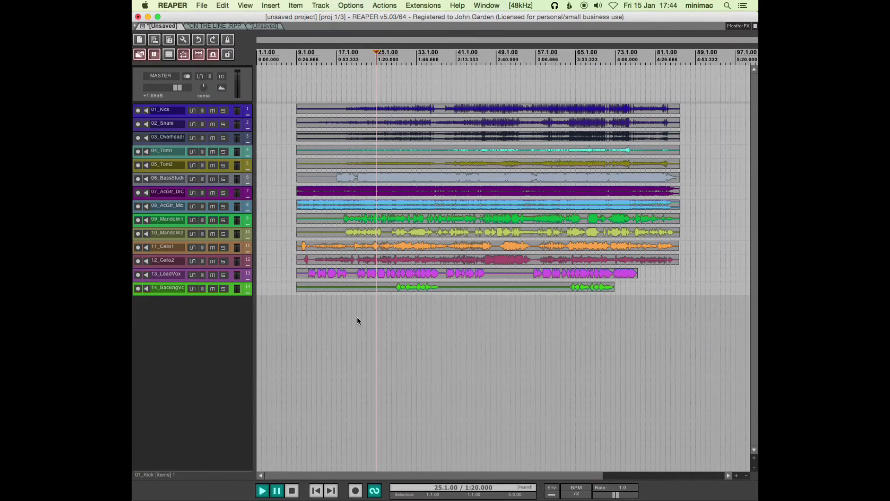
pyautogui.press('z')
pyautogui.press('z')
pyautogui.press('z')
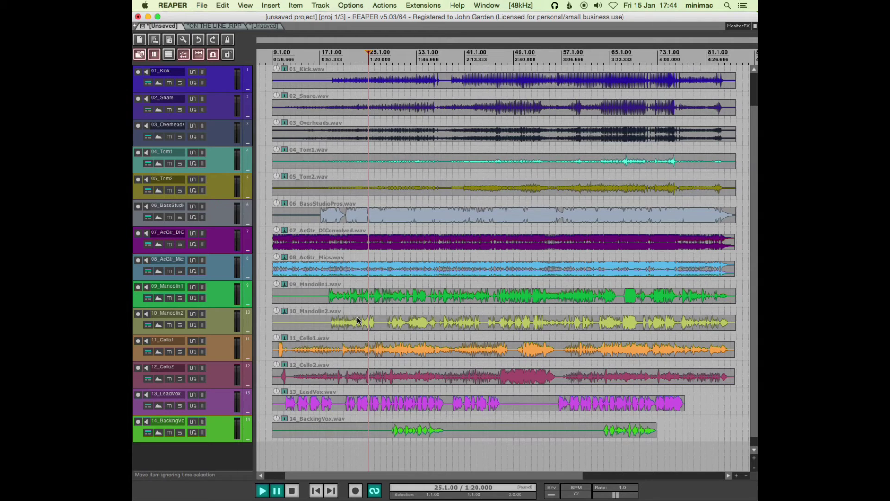
# Reduce the waveform height, then minimize all 14 tracks and zoom out to the whole project.
pyautogui.hotkey('shift', 'Down')
pyautogui.hotkey('shift', 'Down')
pyautogui.hotkey('shift', 'Down')
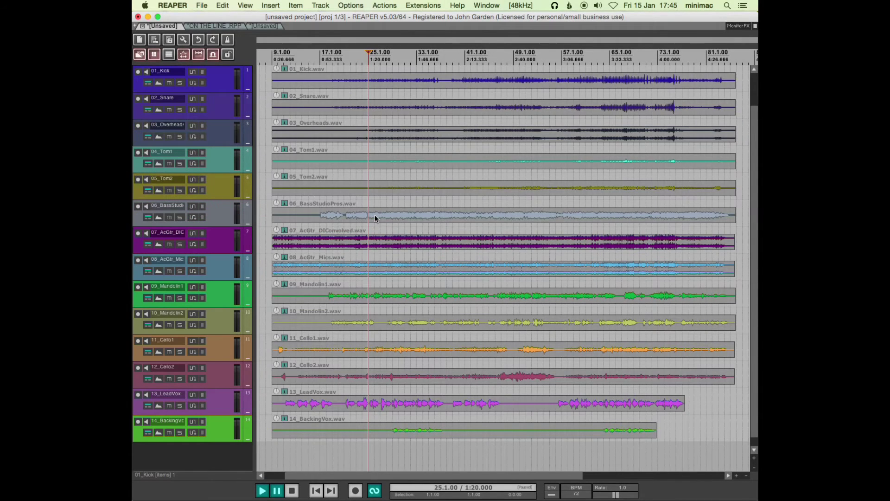
pyautogui.press('super+m')
pyautogui.press('super+m')
pyautogui.press('F5')
pyautogui.press('F4')
pyautogui.press('F7')
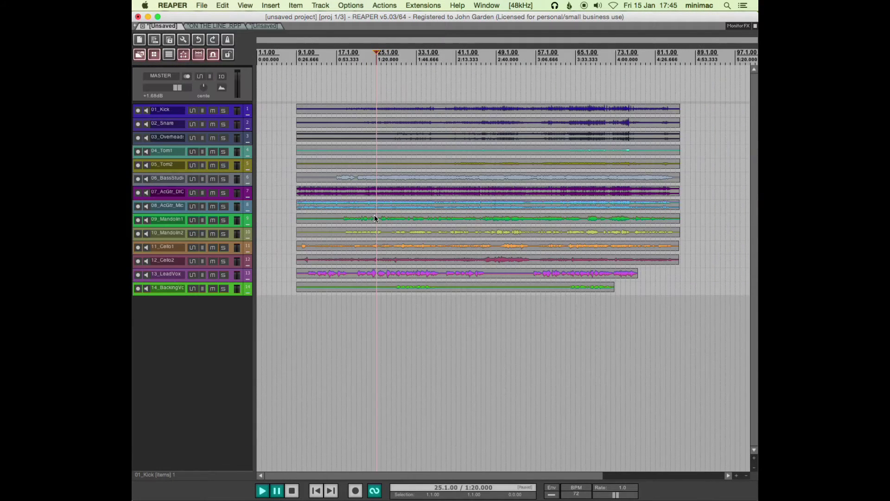
# Move all 14 stem items to start at 1.1.00, then bring up the Actions list.
pyautogui.hotkey('shift', '/')
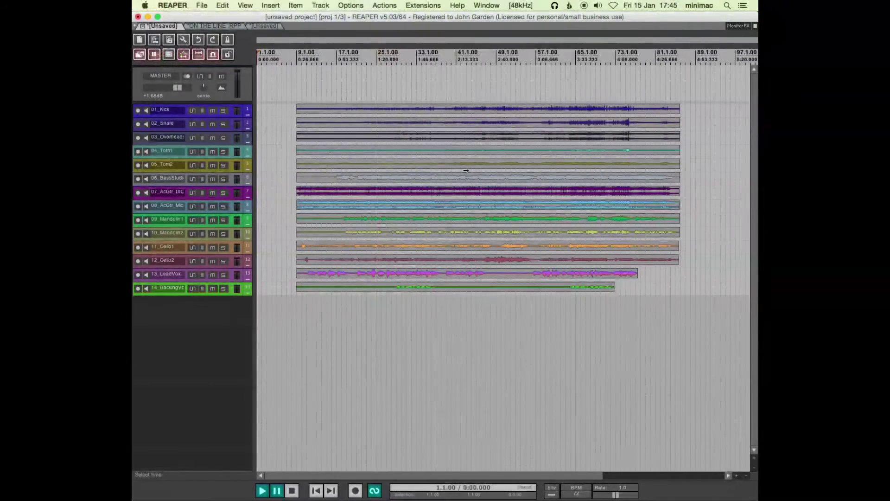
pyautogui.press('alt')
pyautogui.press('super+z')
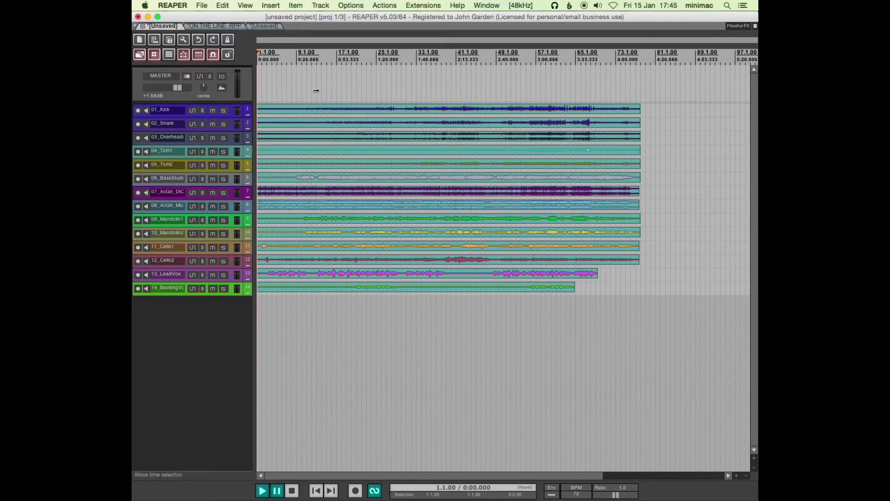
pyautogui.press('?')
# Find the action bound to the A key and open Custom: UNCOLLAPSE ALL TRACKS for editing.
pyautogui.click(321, 70)
pyautogui.press('a')
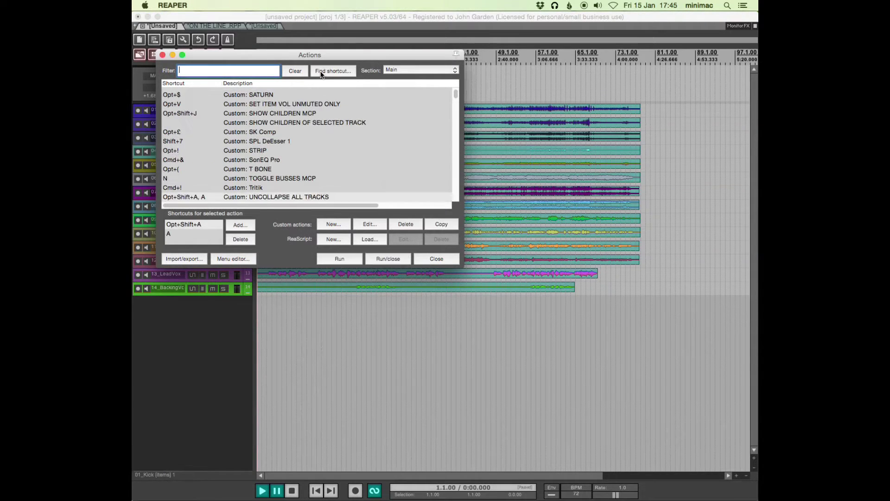
pyautogui.click(278, 199)
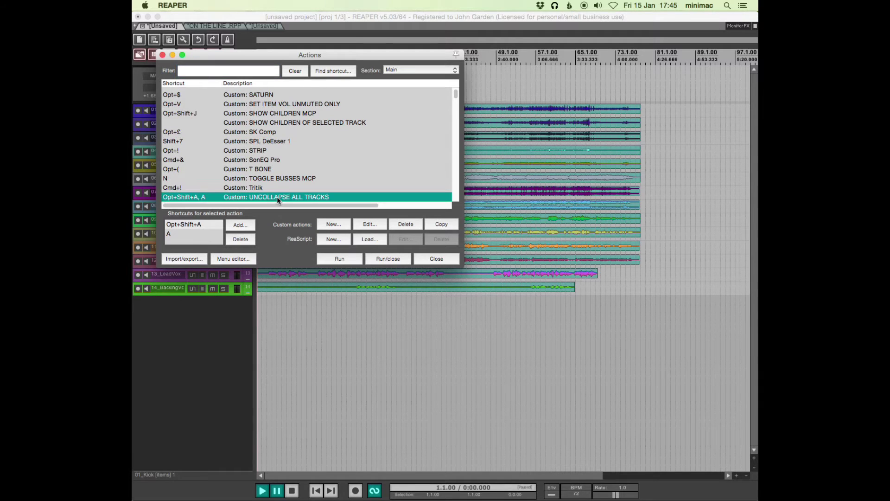
pyautogui.click(360, 225)
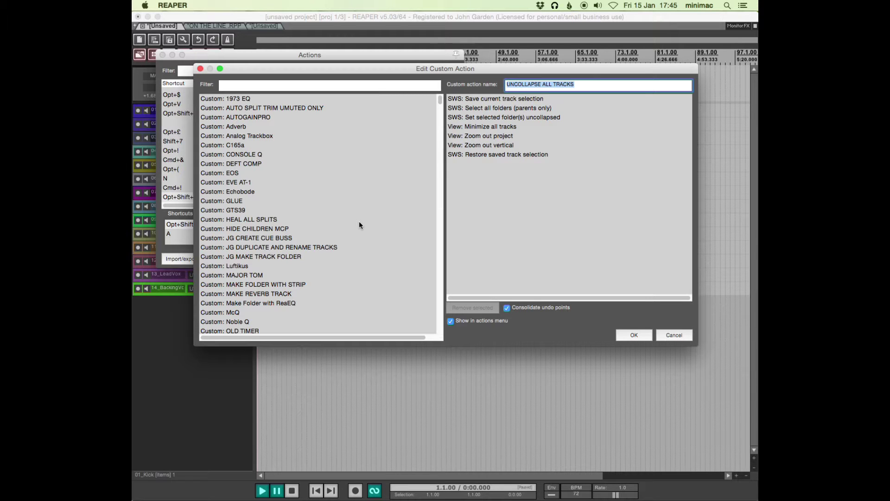
# Inspect the steps from Save track selection to Zoom out vertical, then cancel without changes.
pyautogui.click(479, 98)
pyautogui.click(477, 156)
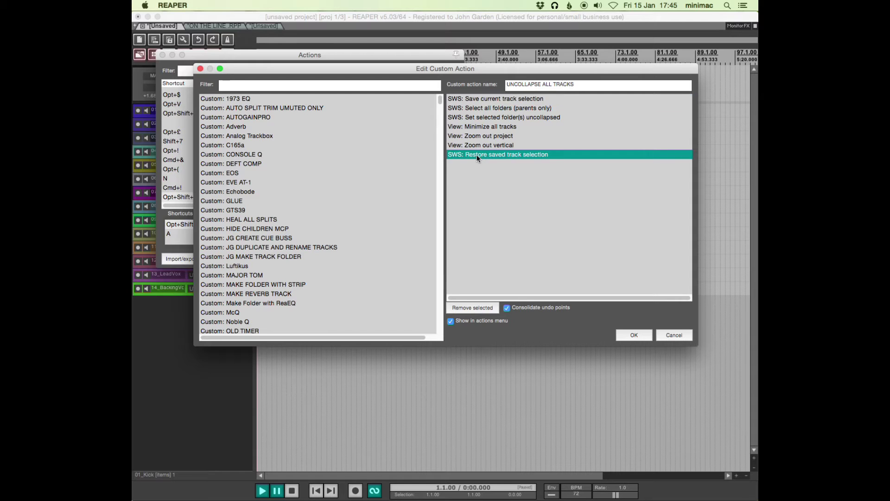
pyautogui.click(494, 99)
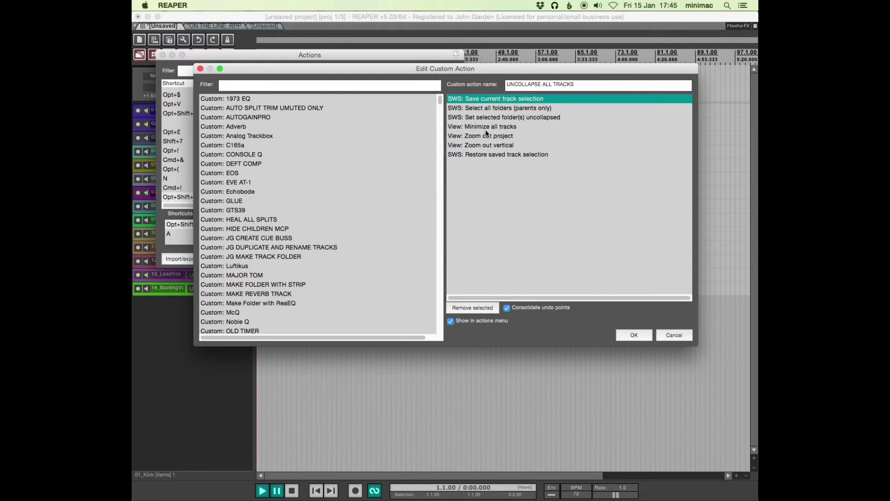
pyautogui.click(487, 156)
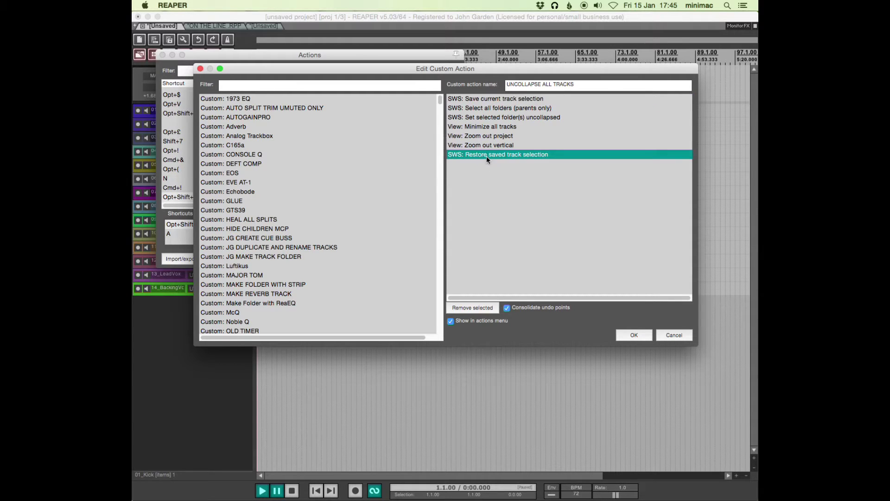
pyautogui.click(493, 99)
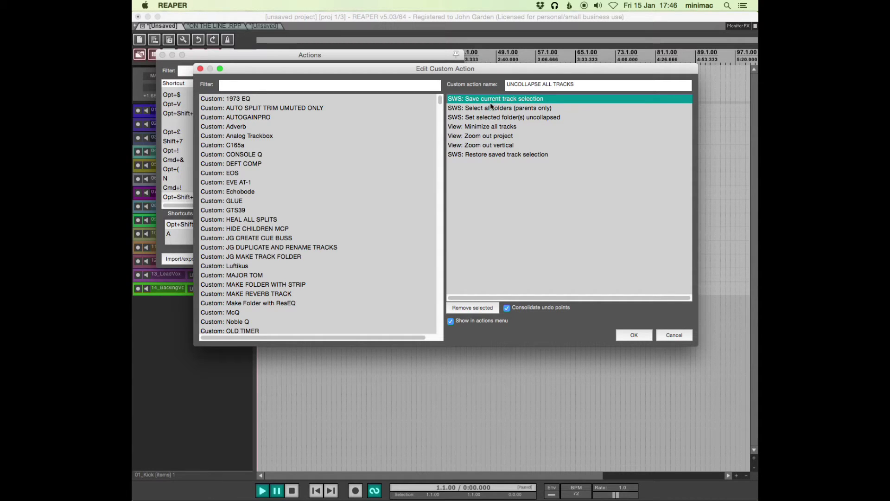
pyautogui.click(485, 154)
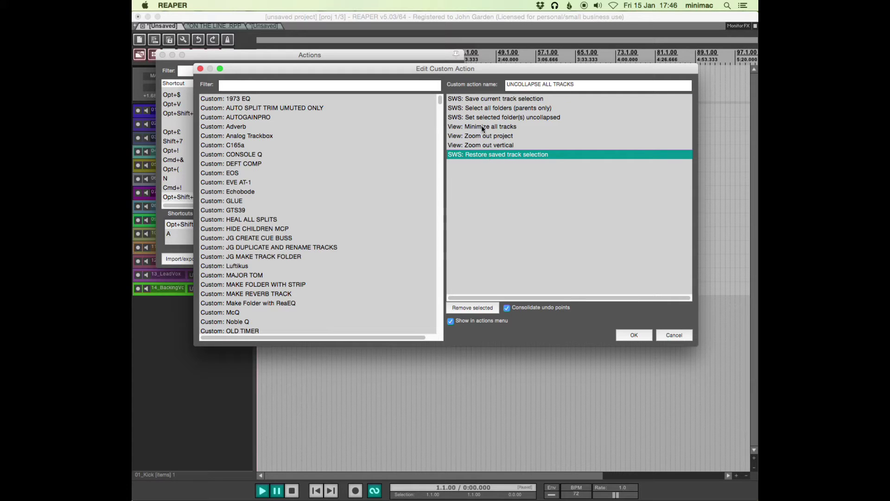
pyautogui.click(479, 110)
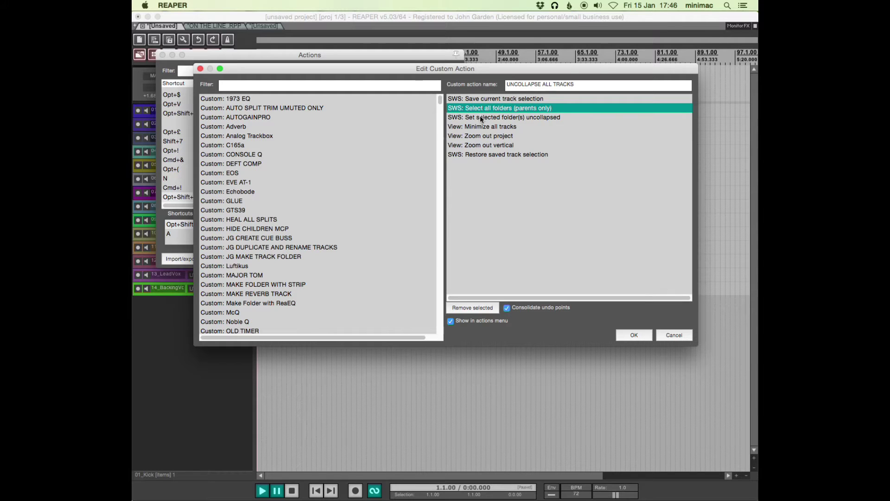
pyautogui.click(482, 119)
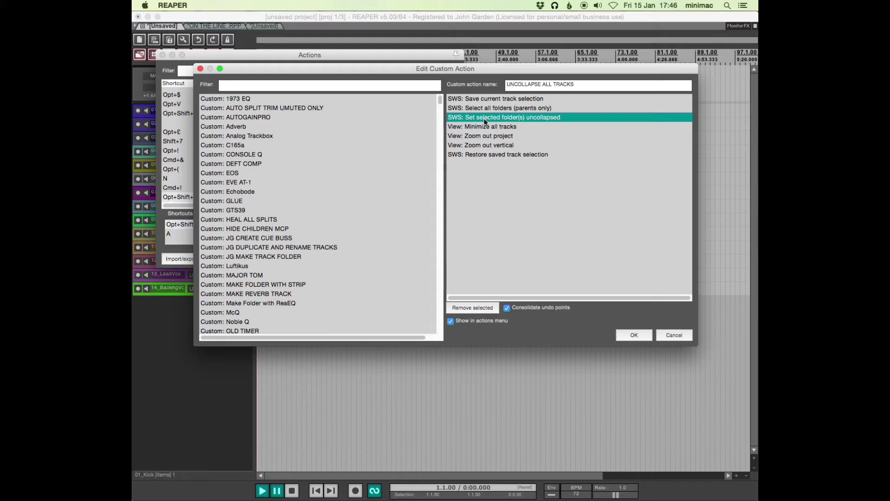
pyautogui.click(485, 126)
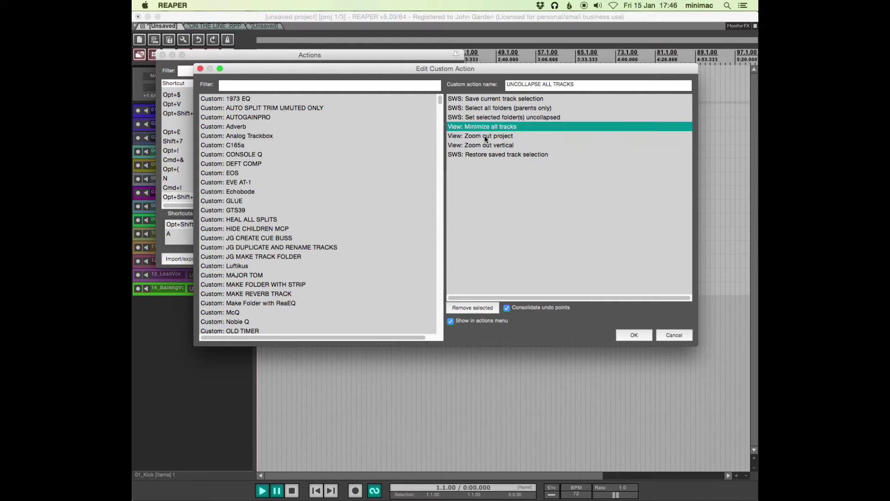
pyautogui.click(485, 136)
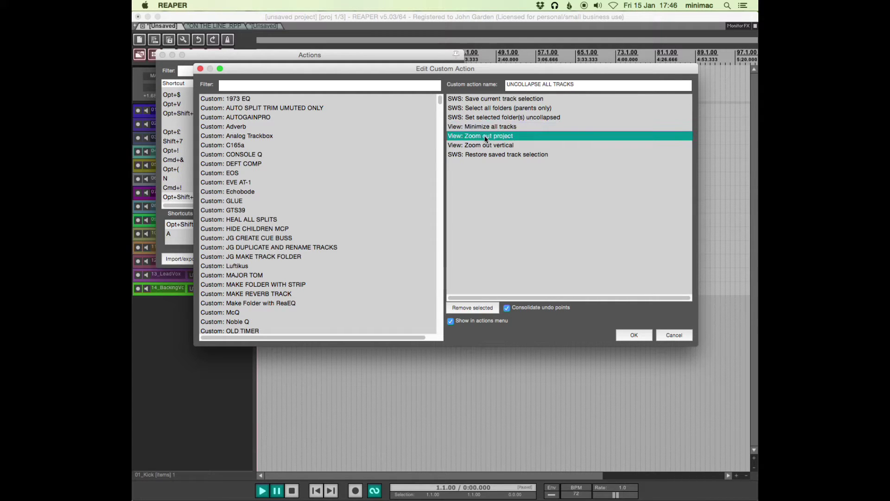
pyautogui.click(484, 146)
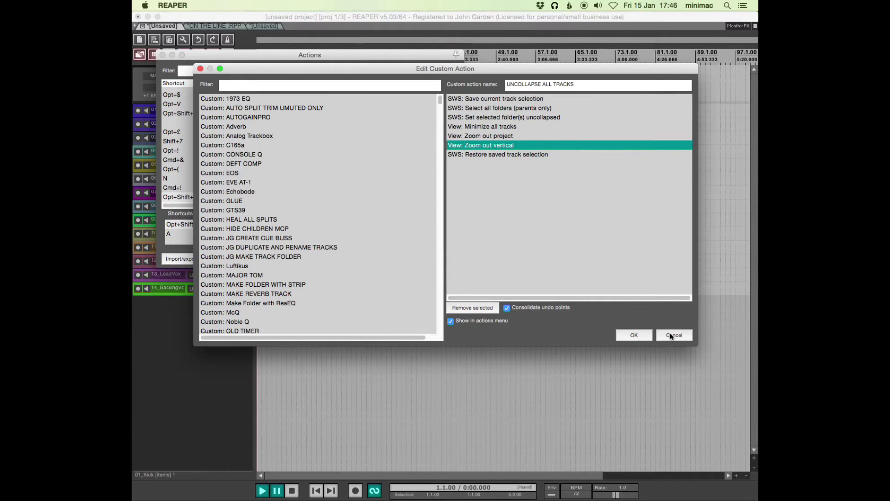
pyautogui.click(671, 335)
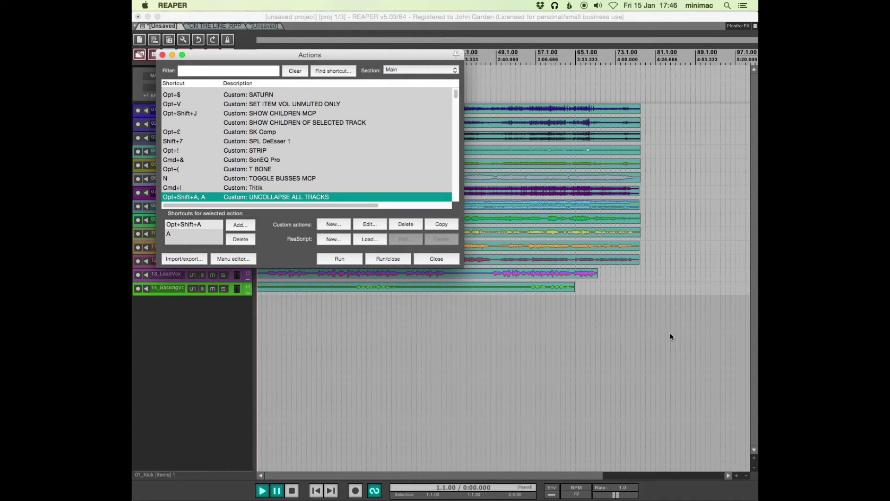
# Close Actions, deselect the items, set the edit position to 5.1.00 and enlarge tracks with the custom zoom.
pyautogui.press('Escape')
pyautogui.press('a')
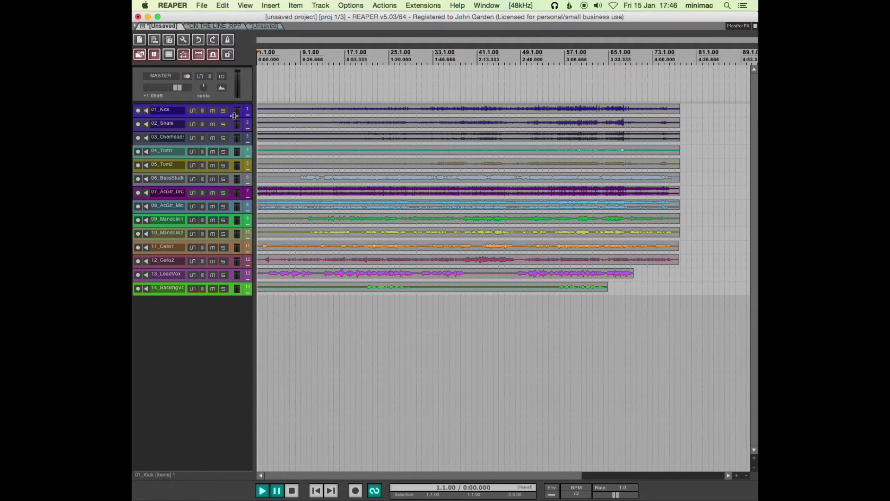
pyautogui.moveTo(235, 103); pyautogui.dragTo(235, 101)
pyautogui.click(279, 97)
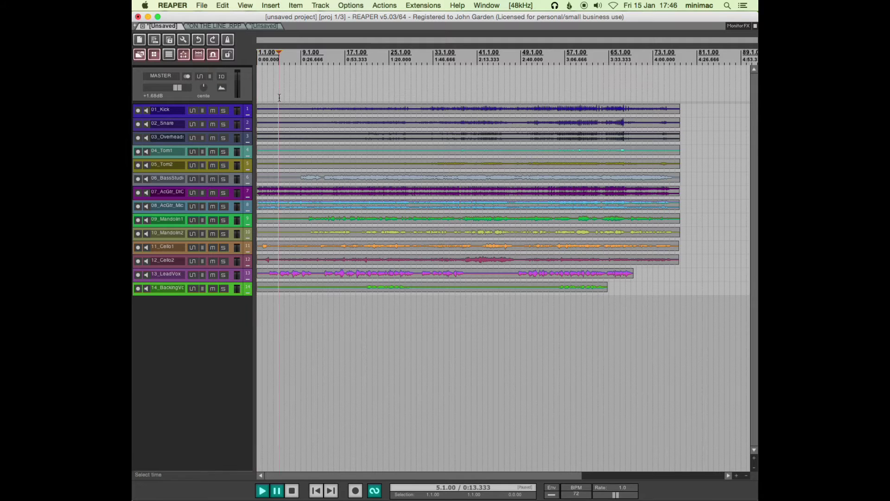
pyautogui.press('`')
# Look up the Z key's action and open Custom: ZOOM ALL Z LOGICALLY to view its six steps.
pyautogui.hotkey('shift', '/')
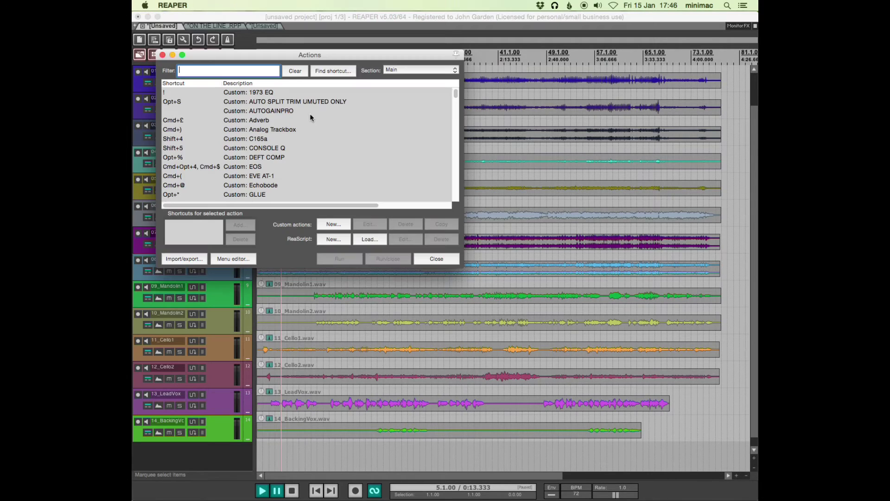
pyautogui.click(330, 74)
pyautogui.press('z')
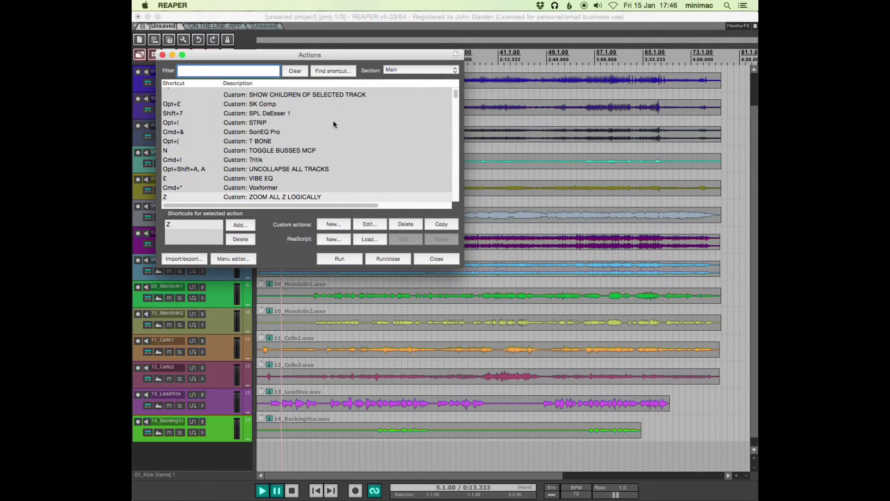
pyautogui.click(289, 197)
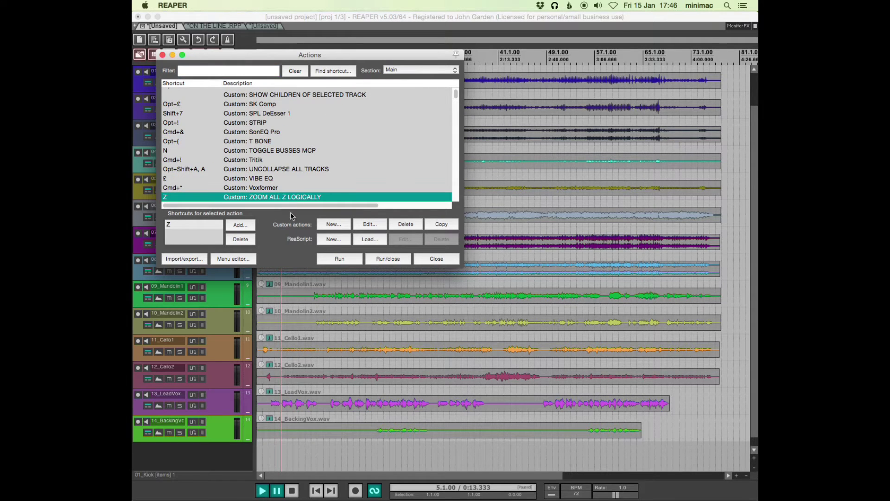
pyautogui.click(368, 224)
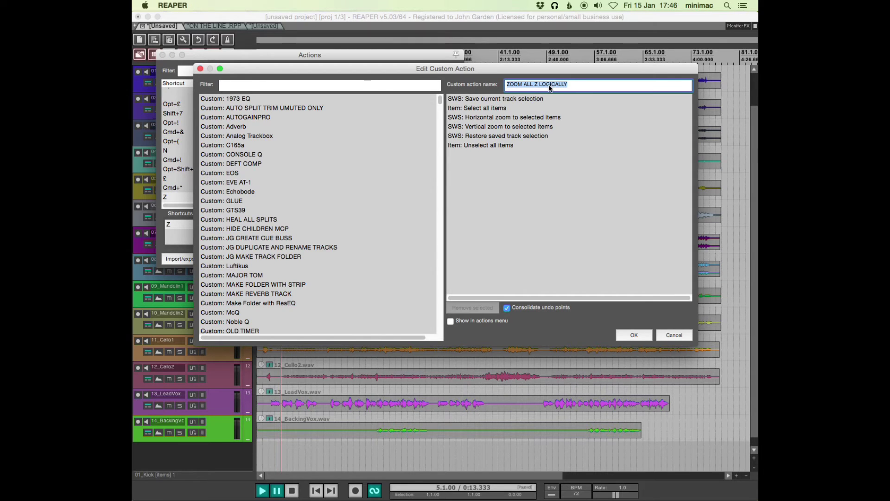
pyautogui.press('Right')
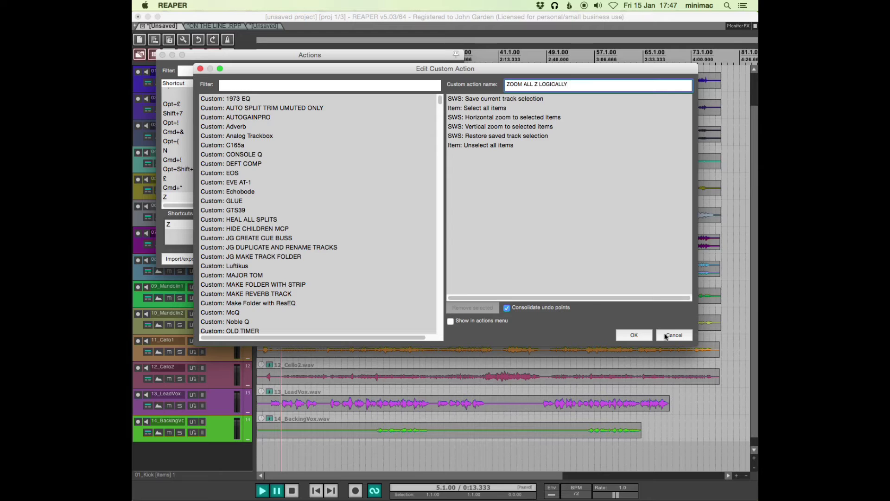
# Close the editor and Actions list, select 04_Tom1, marquee-select all items, and apply the Z zoom.
pyautogui.click(666, 336)
pyautogui.click(442, 262)
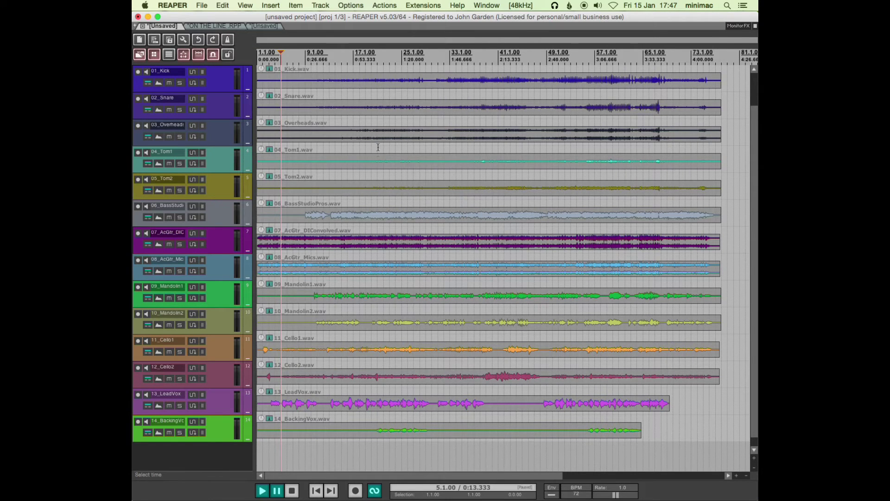
pyautogui.click(350, 151)
pyautogui.press('z')
pyautogui.press('z')
pyautogui.press('z')
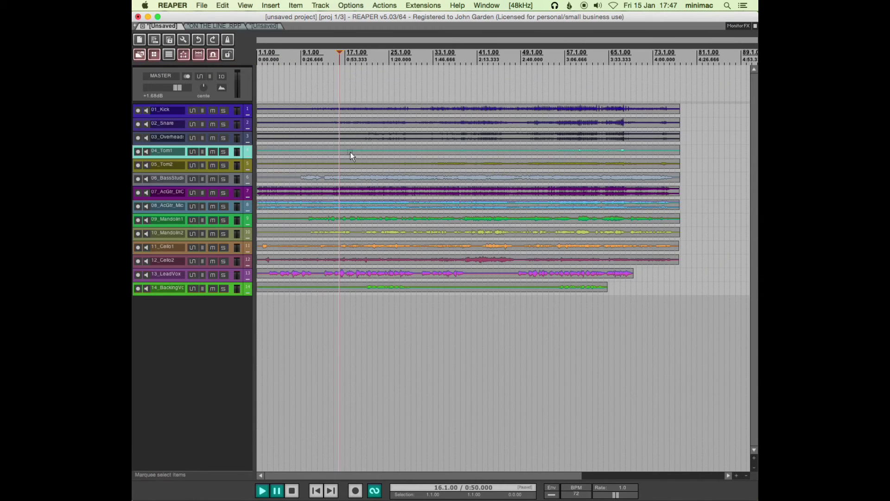
pyautogui.moveTo(372, 113); pyautogui.dragTo(402, 318)
pyautogui.press('z')
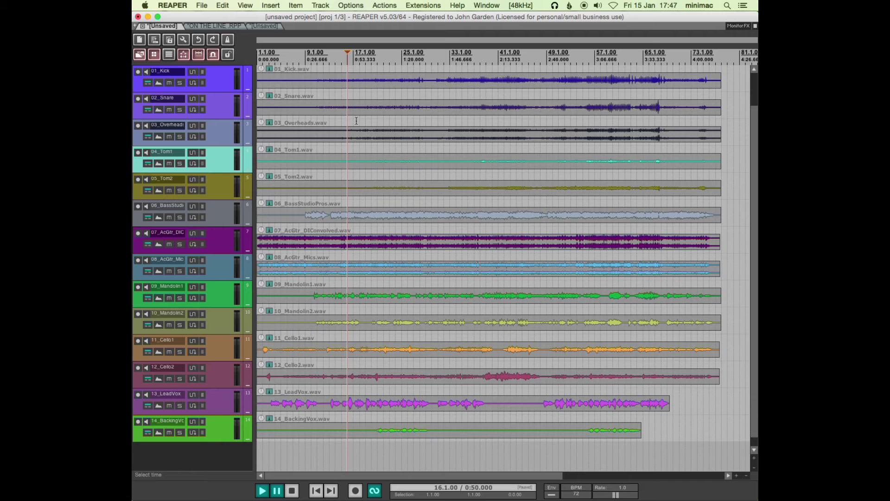
# Dock the mixer above the tracks and confirm its M shortcut runs View: Show Docker.
pyautogui.press('super+m')
pyautogui.press('super+m')
pyautogui.press('super+m')
pyautogui.press('pagedown')
pyautogui.press('pagedown')
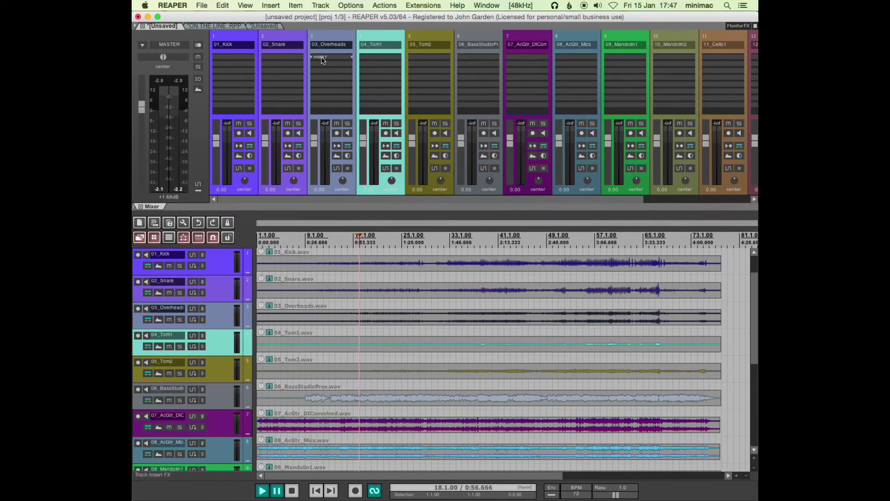
pyautogui.hotkey('shift', '/')
pyautogui.click(332, 71)
pyautogui.press('m')
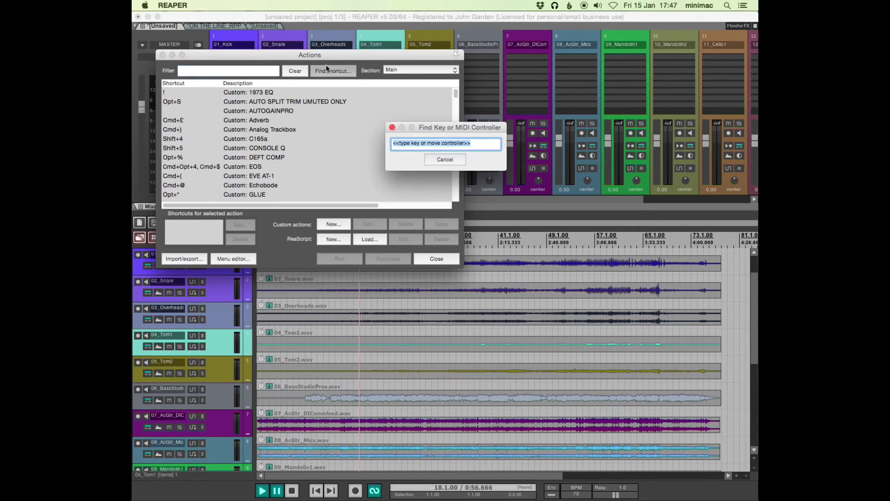
pyautogui.click(256, 198)
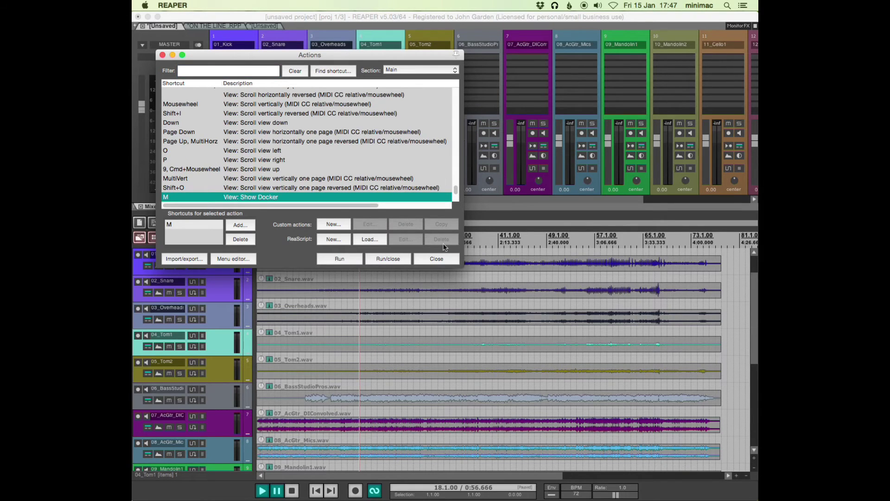
pyautogui.click(440, 258)
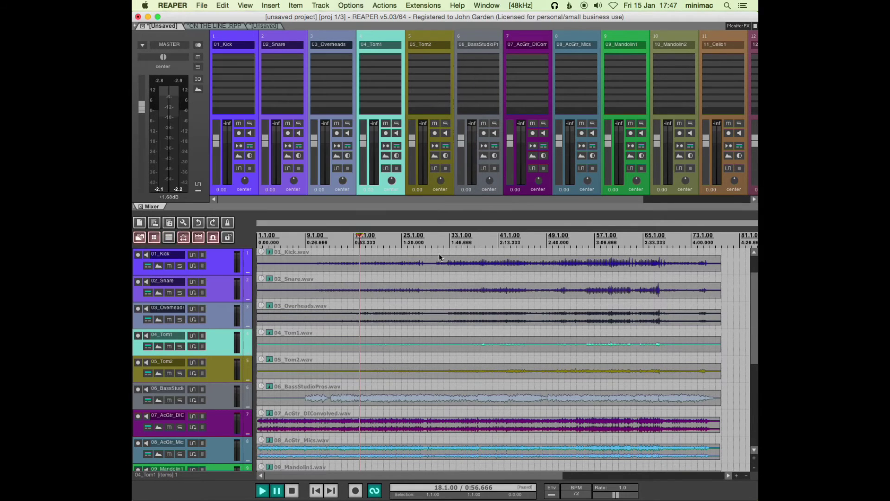
pyautogui.click(153, 208)
pyautogui.moveTo(152, 208); pyautogui.dragTo(298, 294)
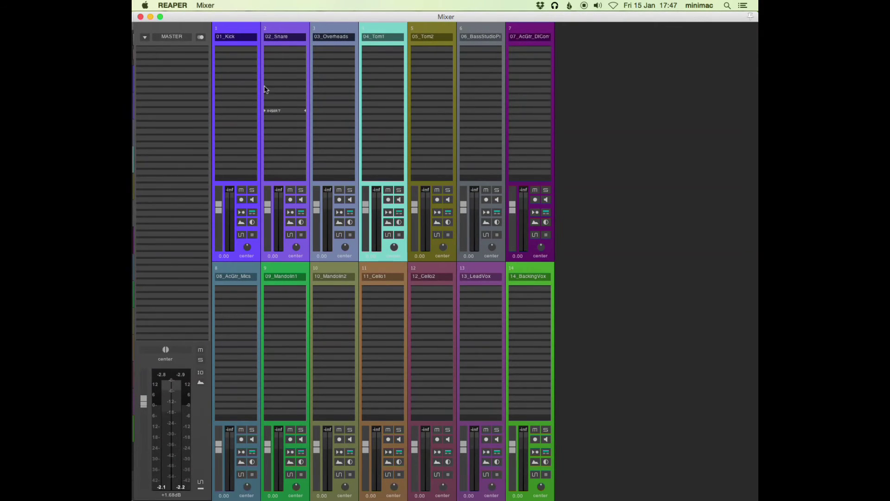
pyautogui.click(160, 17)
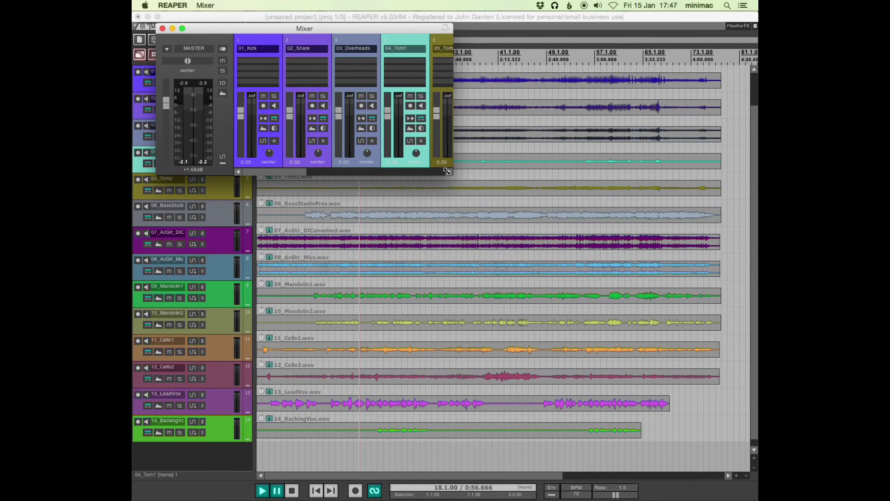
pyautogui.moveTo(452, 174); pyautogui.dragTo(517, 245)
pyautogui.rightClick(325, 41)
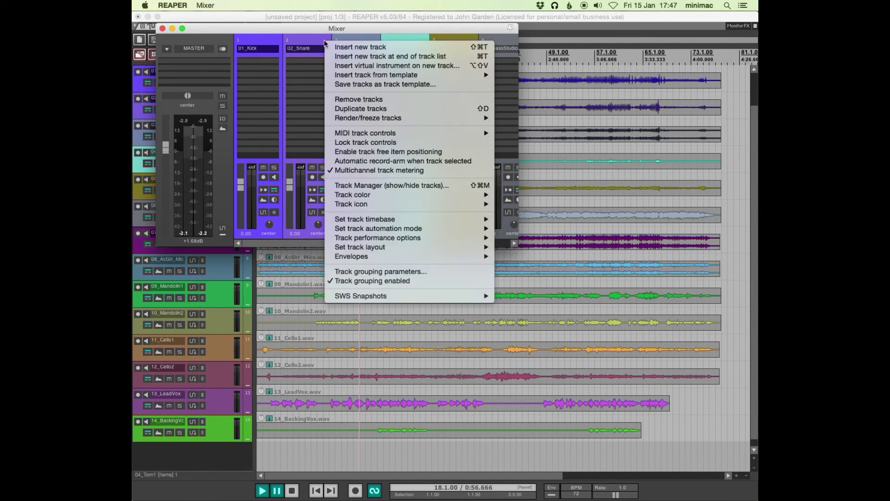
pyautogui.moveTo(336, 239)
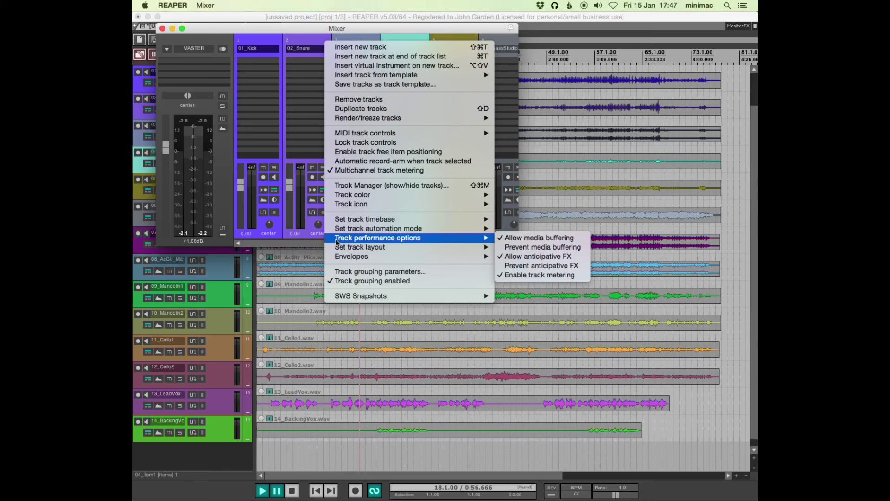
pyautogui.rightClick(250, 131)
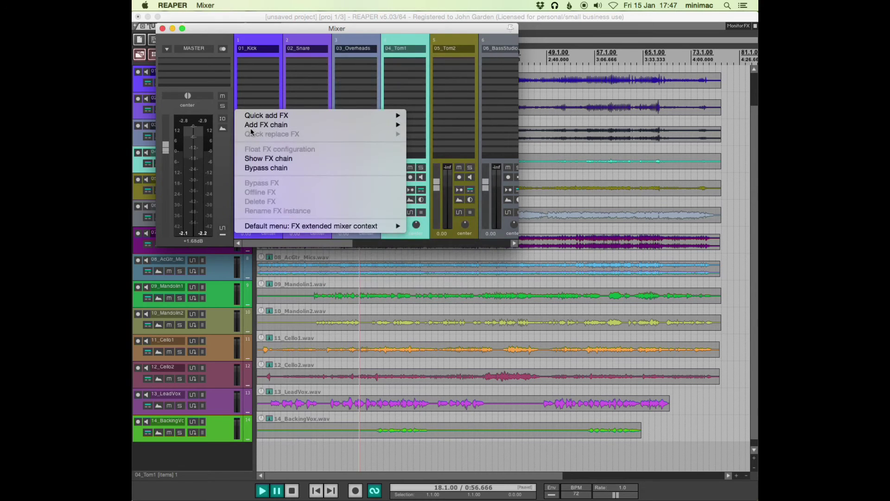
pyautogui.rightClick(216, 200)
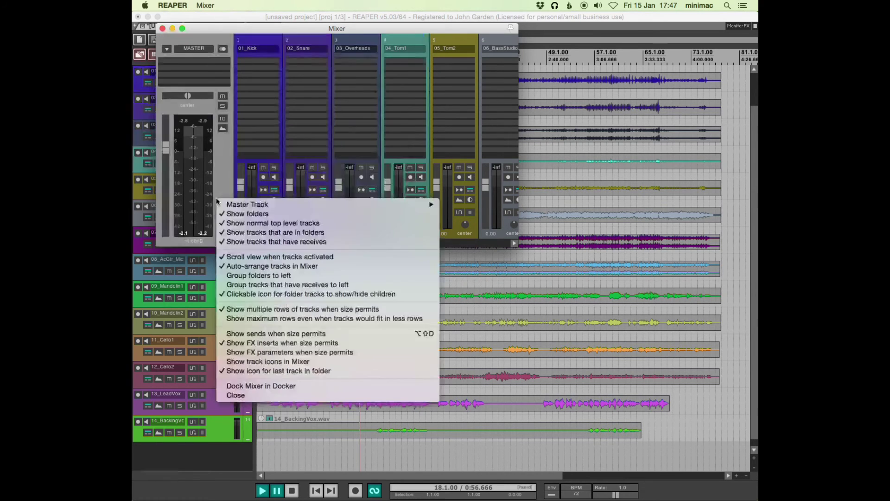
pyautogui.click(241, 386)
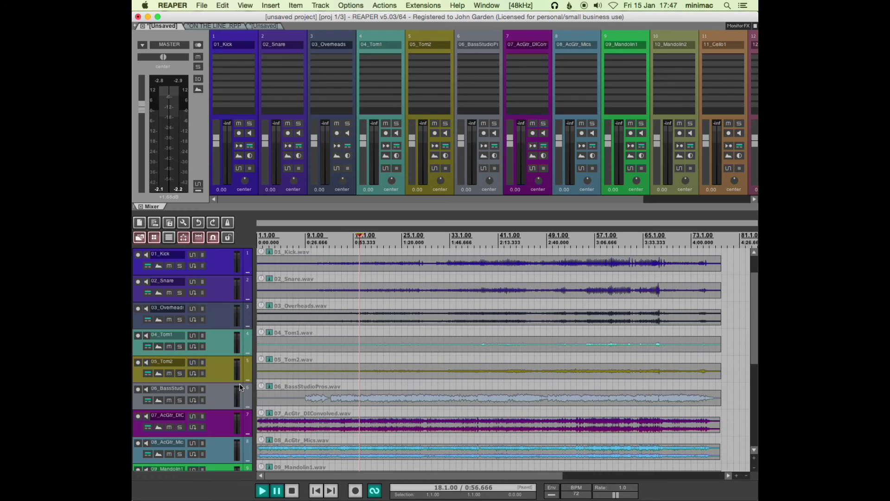
pyautogui.moveTo(157, 207); pyautogui.dragTo(214, 444)
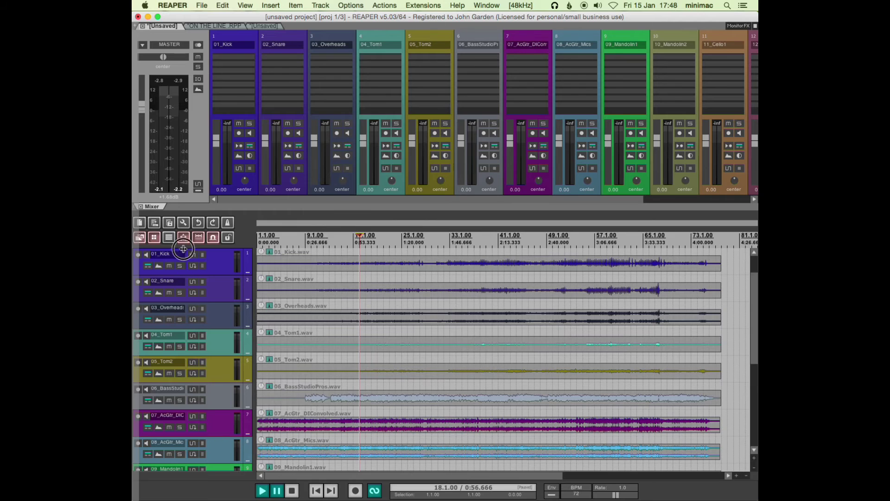
pyautogui.click(156, 205)
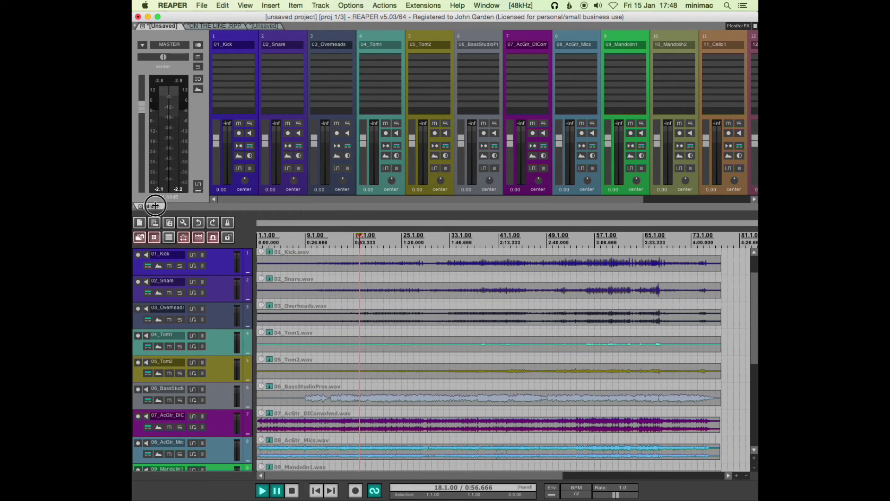
pyautogui.moveTo(155, 205); pyautogui.dragTo(756, 235)
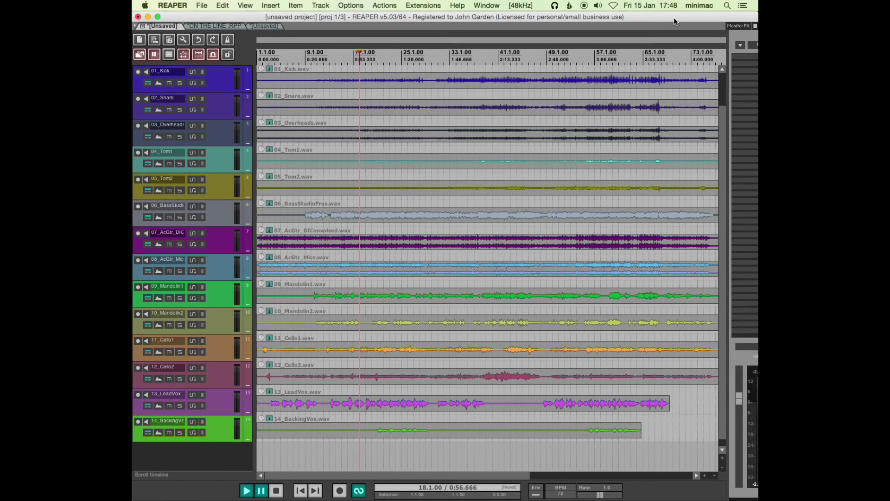
pyautogui.moveTo(675, 18); pyautogui.dragTo(649, 6)
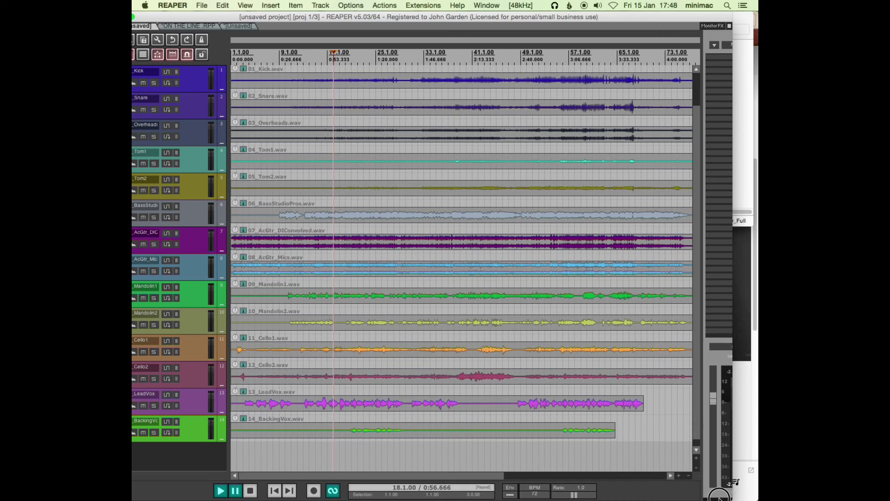
pyautogui.moveTo(702, 488); pyautogui.dragTo(306, 499)
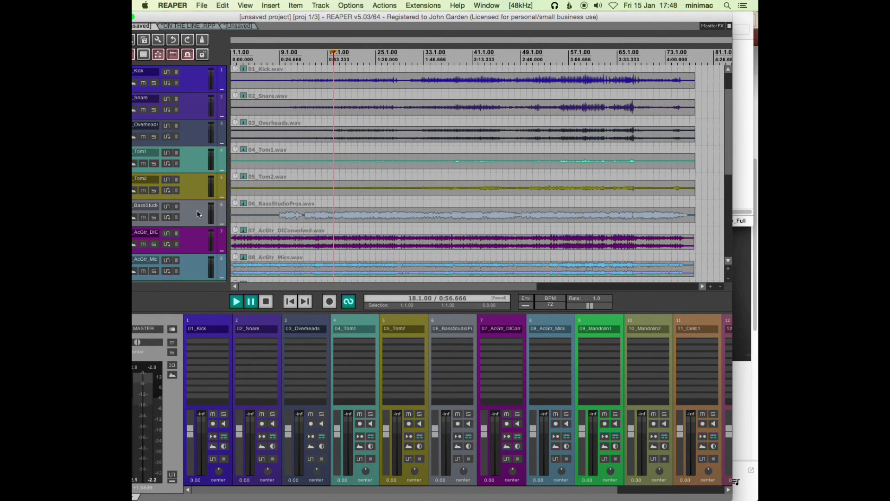
pyautogui.moveTo(189, 16); pyautogui.dragTo(215, 13)
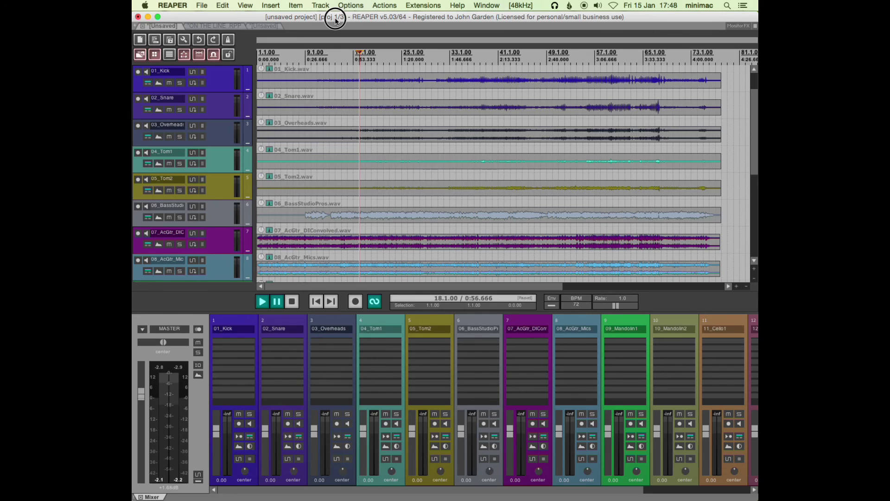
pyautogui.moveTo(335, 19); pyautogui.dragTo(335, 18)
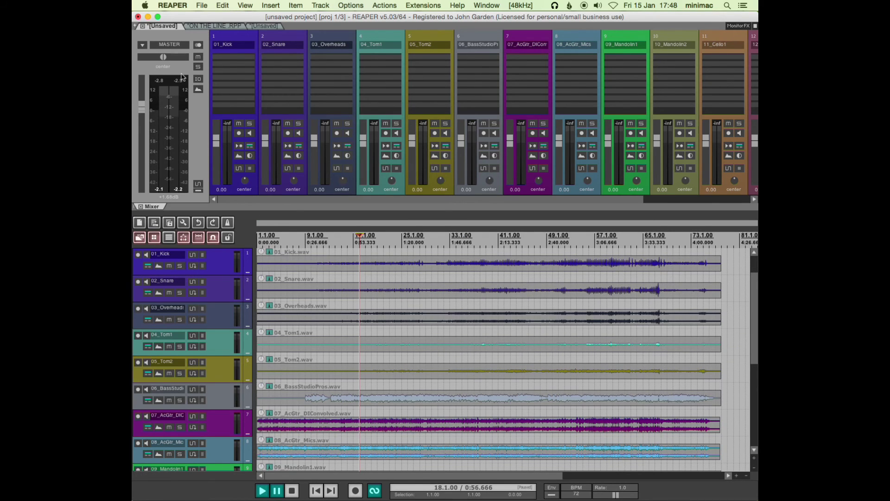
# Hide the docked mixer to show all 14 tracks, then select drum tracks 01_Kick through 05_Tom2.
pyautogui.press('super+m')
pyautogui.press('super+m')
pyautogui.moveTo(348, 198); pyautogui.dragTo(264, 200)
pyautogui.press('super+m')
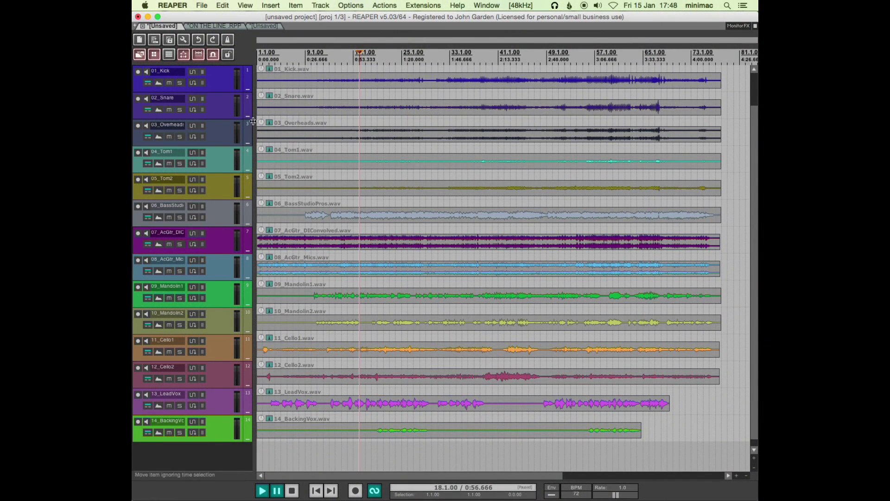
pyautogui.click(247, 79)
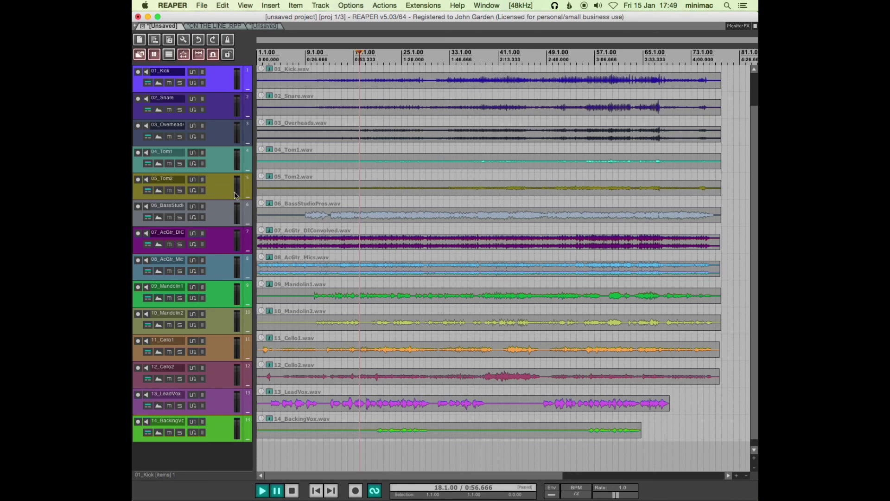
pyautogui.keyDown('shift'); pyautogui.click(248, 189); pyautogui.keyUp('shift')
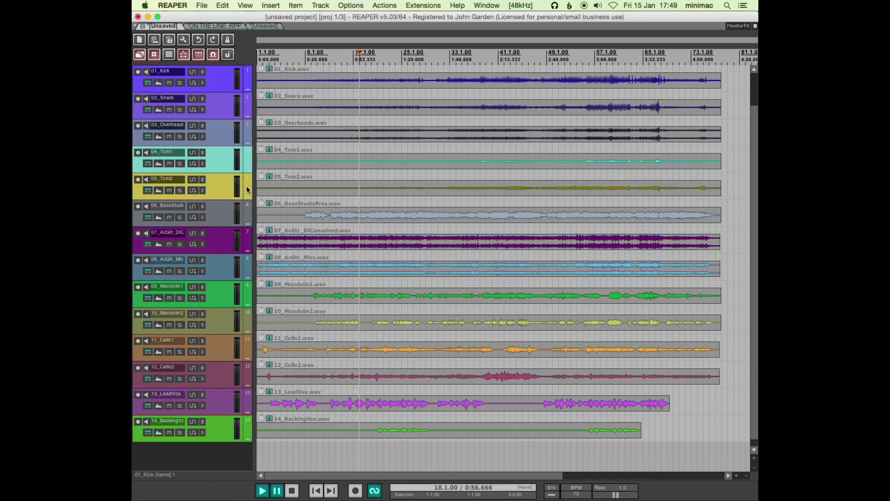